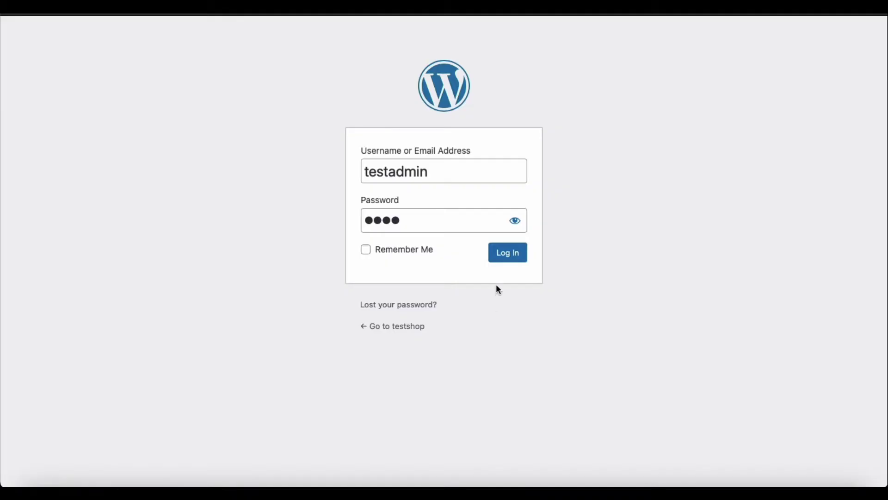
# Upload wt-display-discounts-for-woocommerce.zip from Downloads as a new plugin, install it and activate it.
pyautogui.click(509, 252)
pyautogui.moveTo(36, 348)
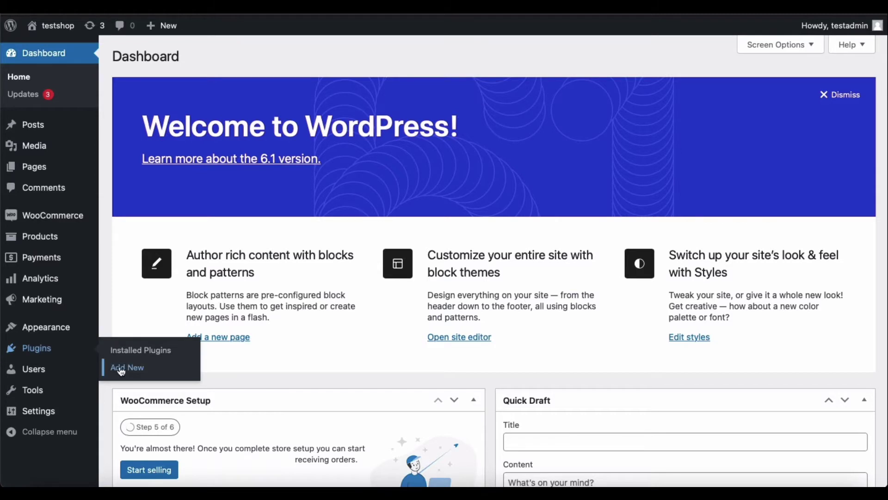
pyautogui.click(125, 368)
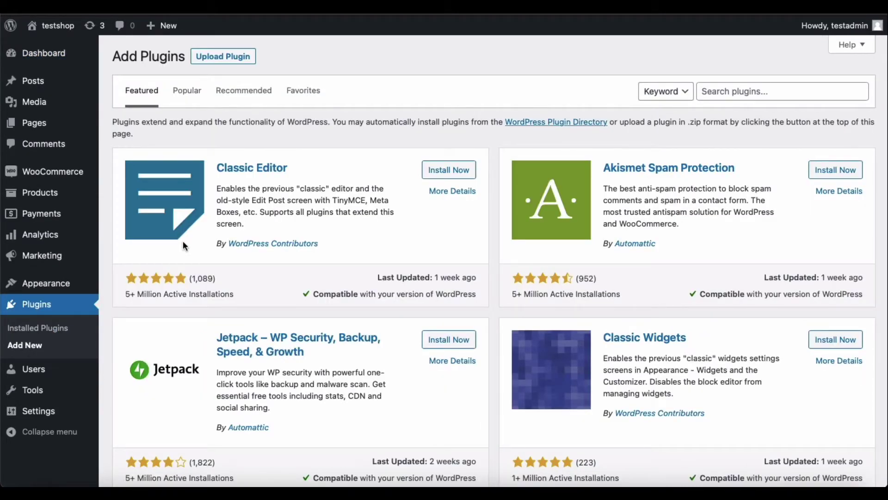
pyautogui.click(221, 62)
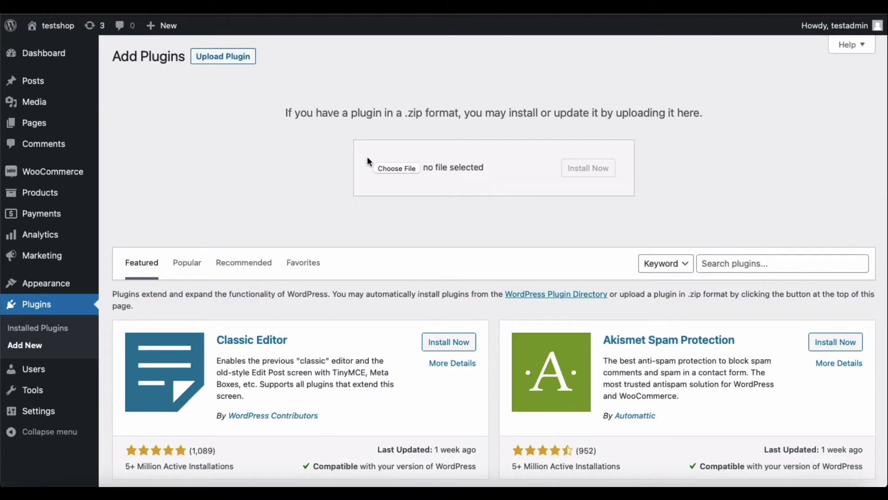
pyautogui.click(389, 171)
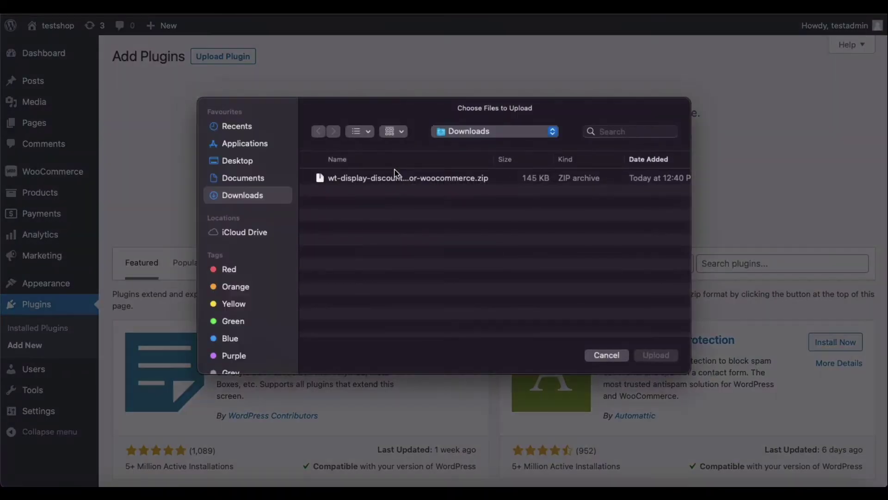
pyautogui.doubleClick(396, 179)
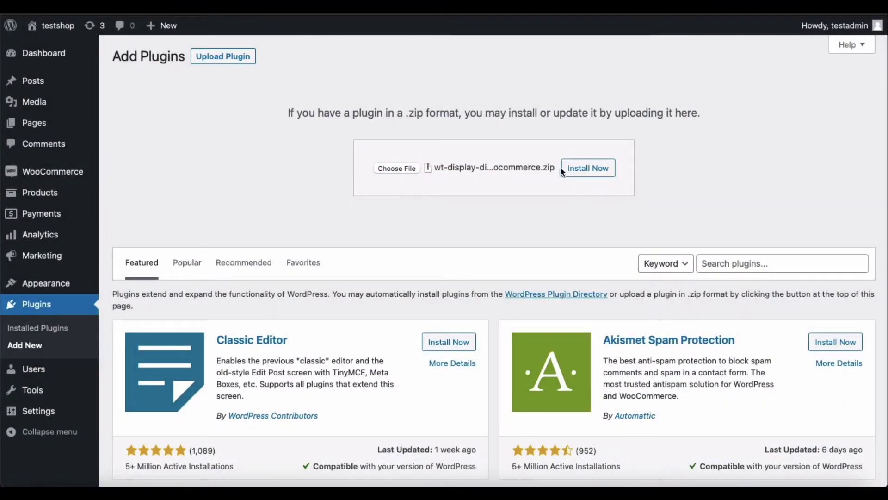
pyautogui.click(586, 167)
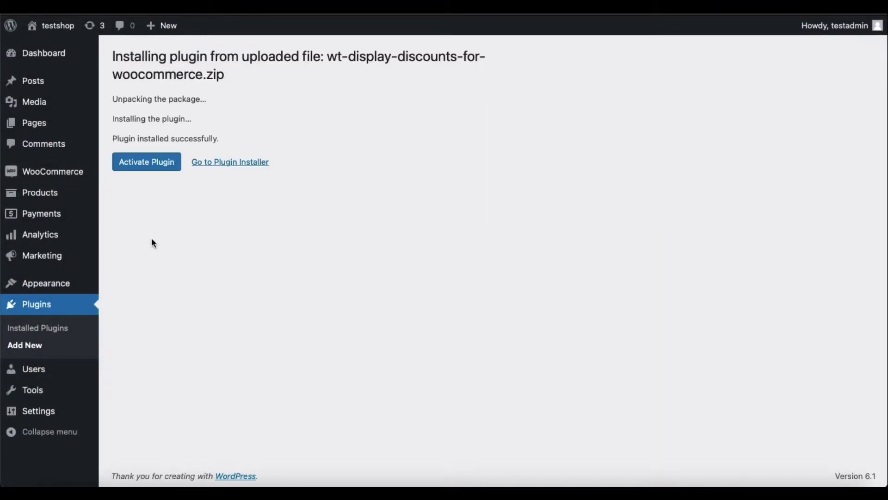
pyautogui.click(147, 165)
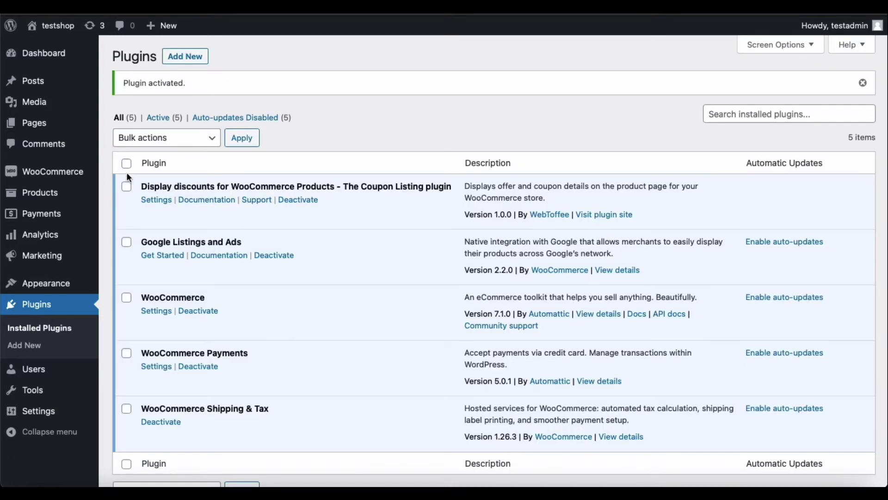
# Select and then deselect the new Display Discounts plugin's title on the results page.
pyautogui.tripleClick(138, 184)
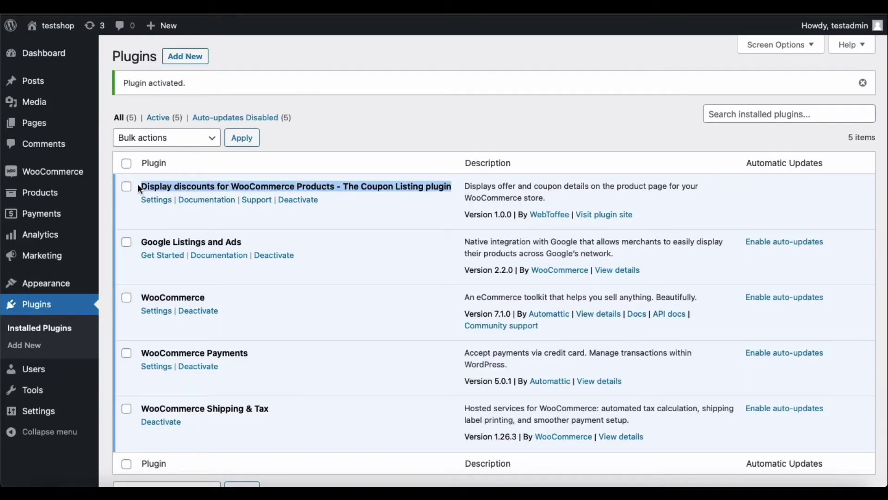
pyautogui.click(138, 184)
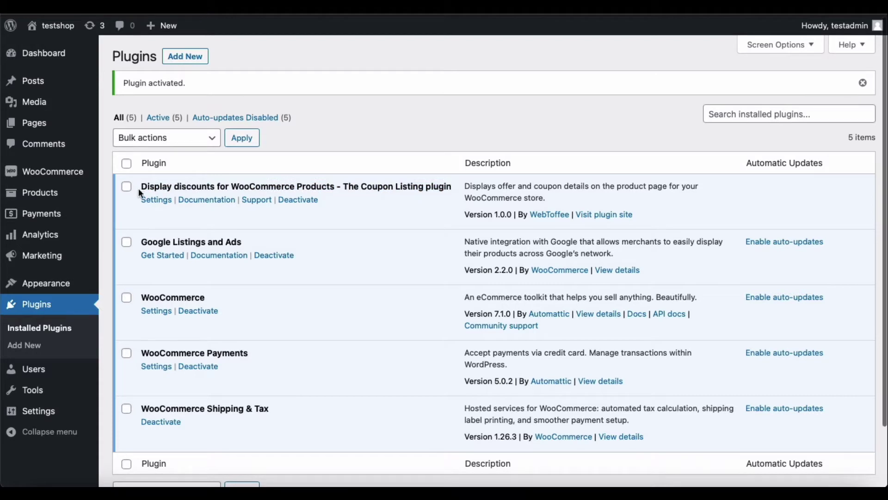
pyautogui.moveTo(42, 256)
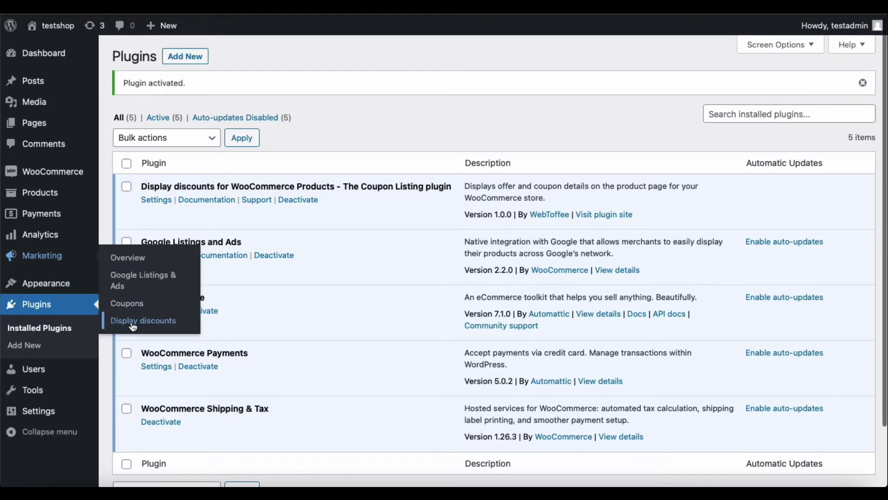
# Pick the green 10% template, show 4 coupons, and hide offers for guests and unrestricted coupons.
pyautogui.click(137, 321)
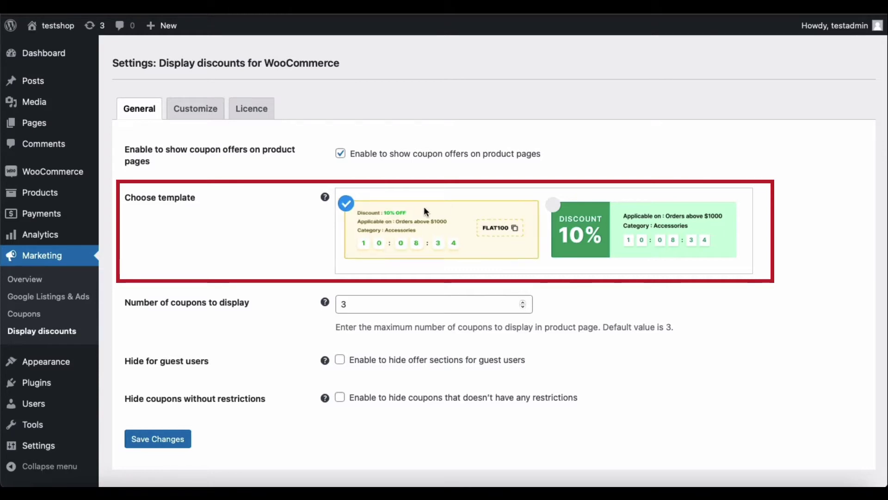
pyautogui.click(550, 209)
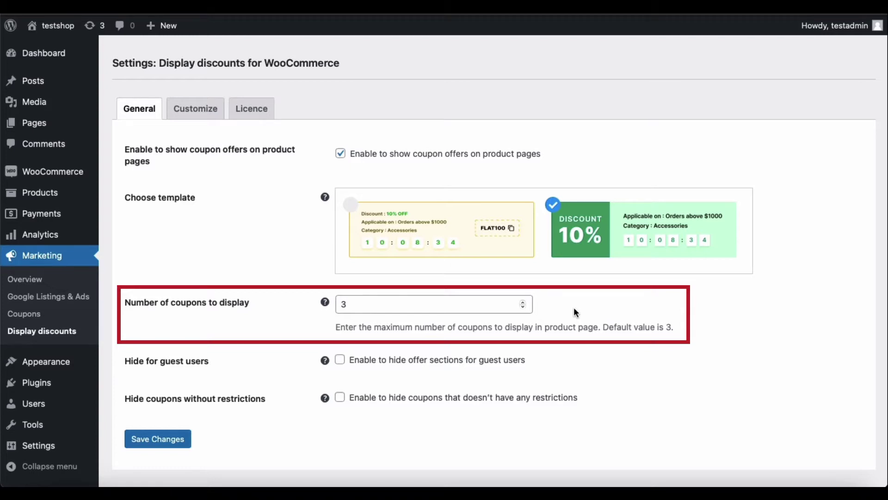
pyautogui.click(523, 301)
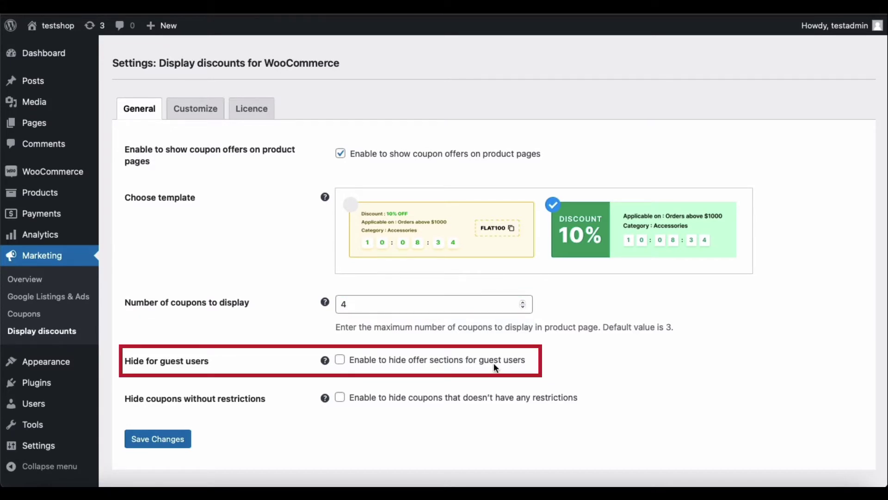
pyautogui.click(341, 360)
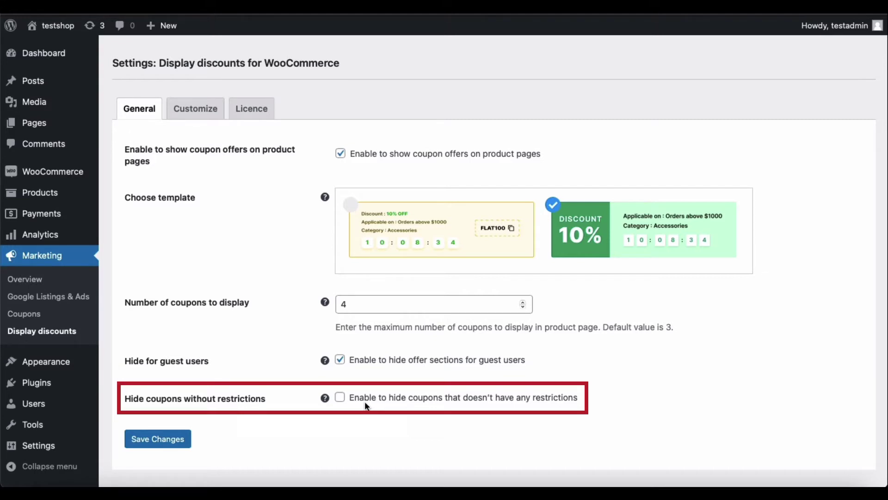
pyautogui.click(340, 398)
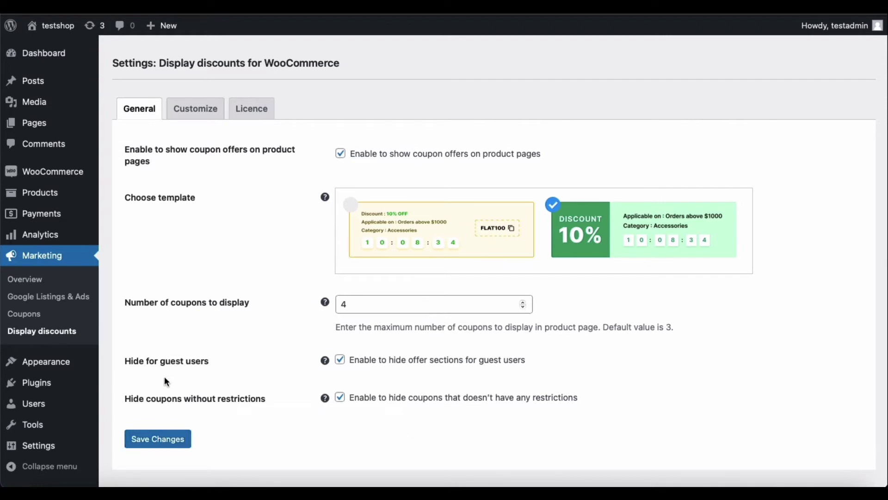
pyautogui.click(197, 117)
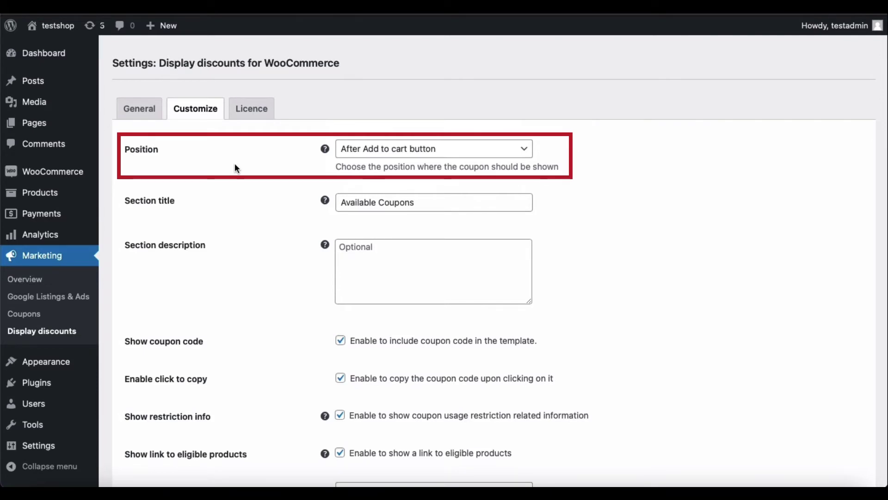
# Place the coupon section before Add to cart and retitle it 'Available Offers'.
pyautogui.click(448, 156)
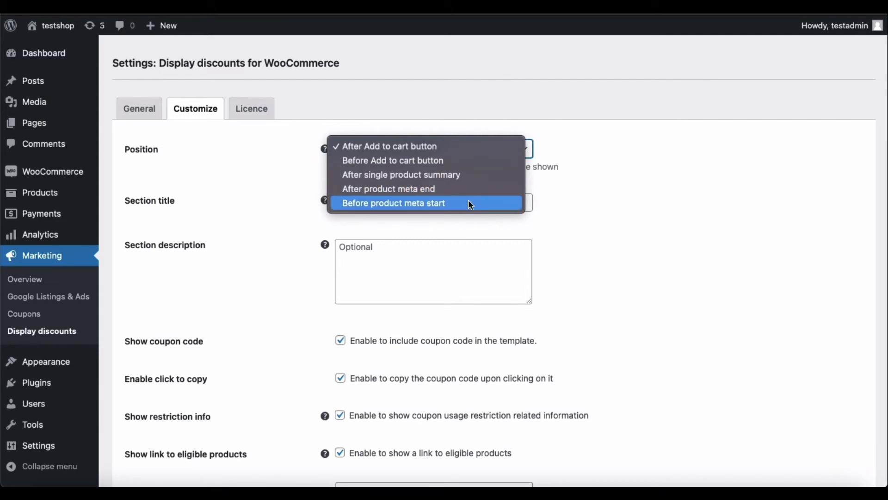
pyautogui.click(459, 160)
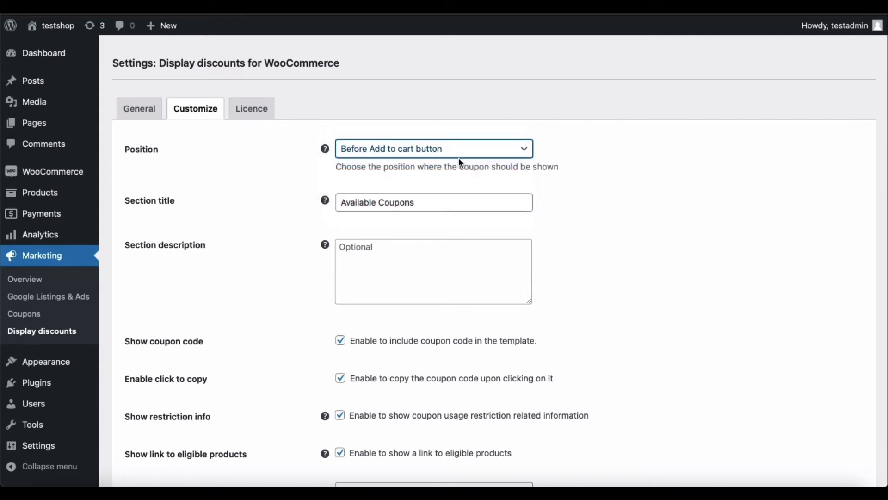
pyautogui.click(438, 203)
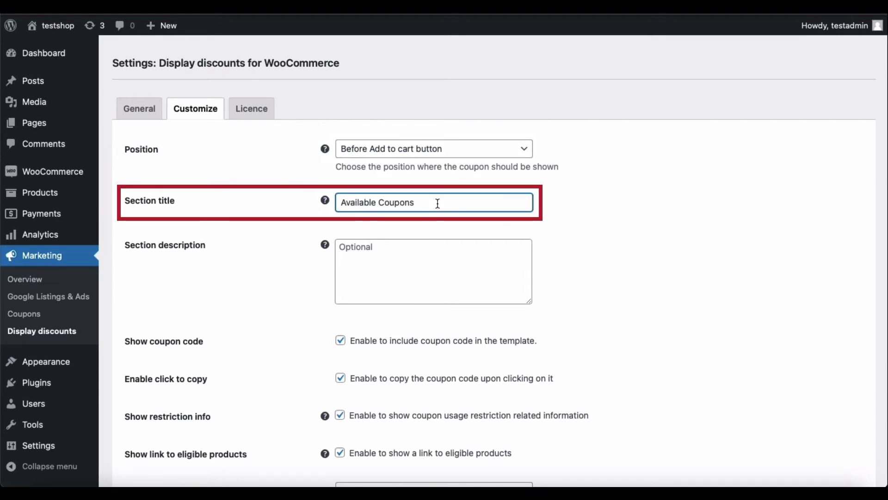
pyautogui.doubleClick(396, 203)
pyautogui.write('Offers')
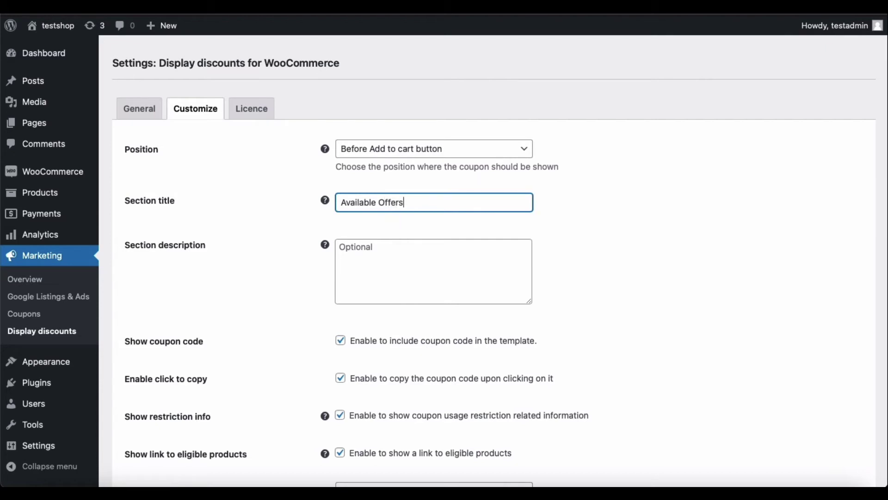
pyautogui.click(381, 256)
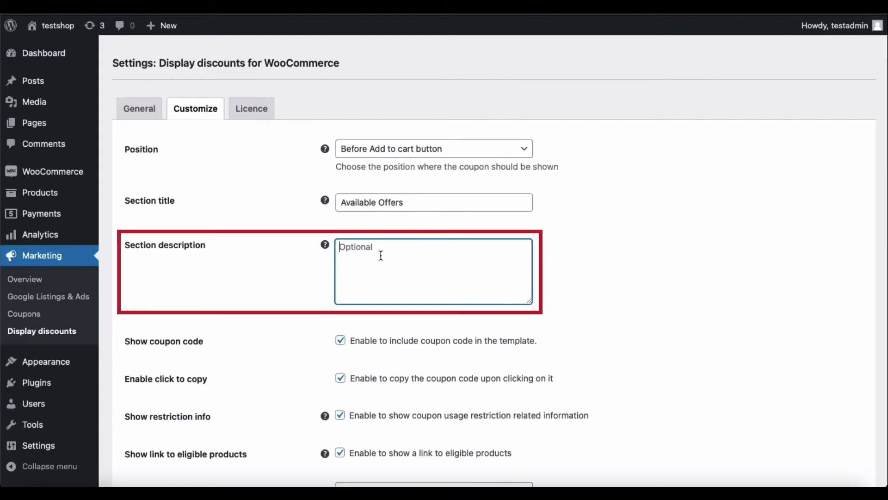
pyautogui.click(360, 347)
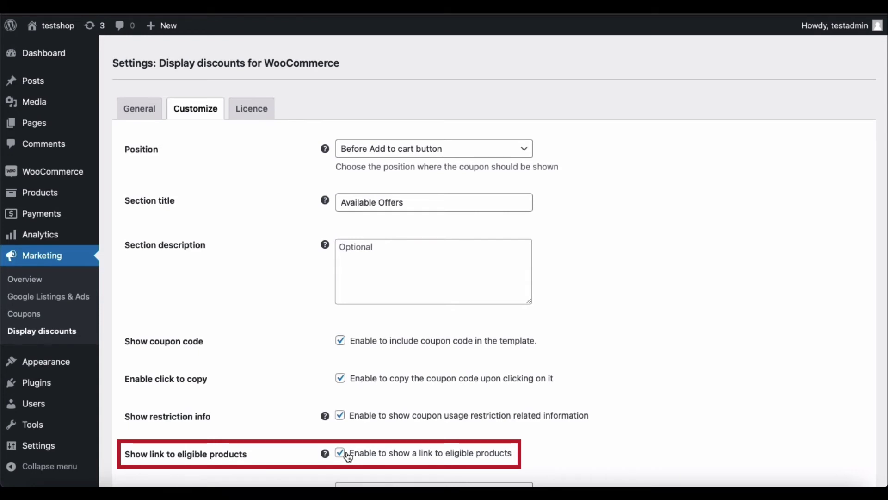
pyautogui.scroll(-5, 347, 456)
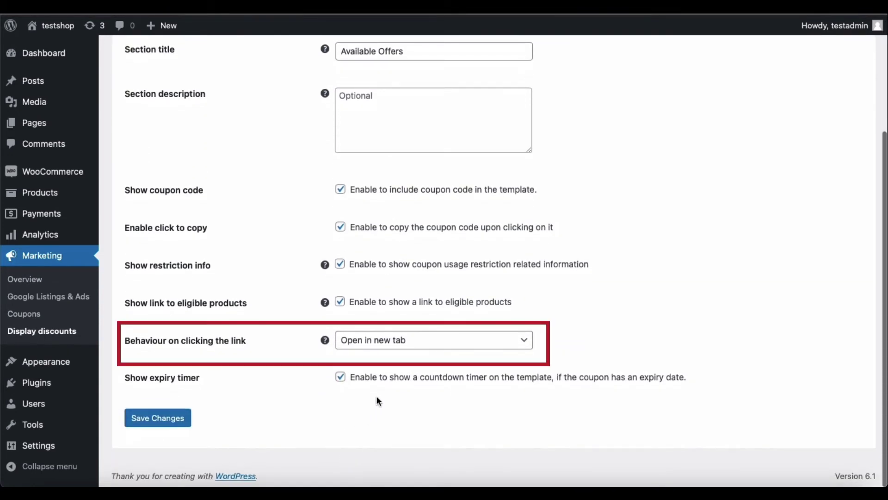
# Keep eligible-product links opening in a new tab and save the customization settings.
pyautogui.click(426, 341)
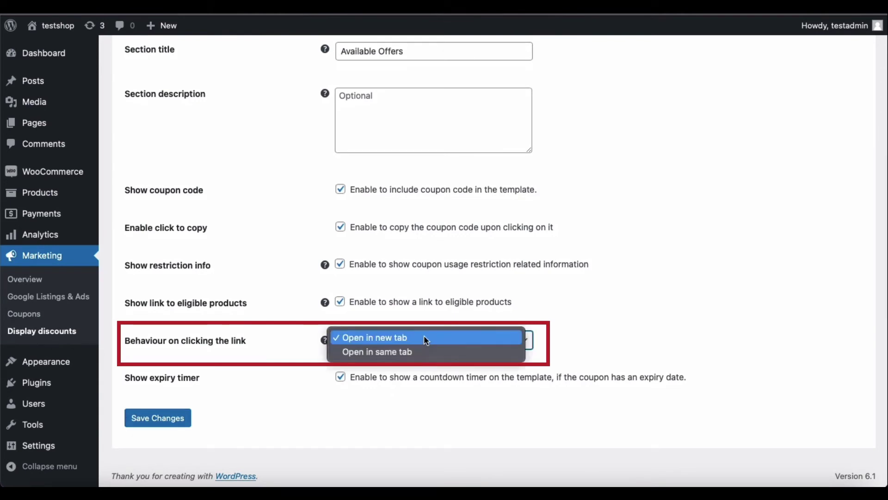
pyautogui.click(424, 337)
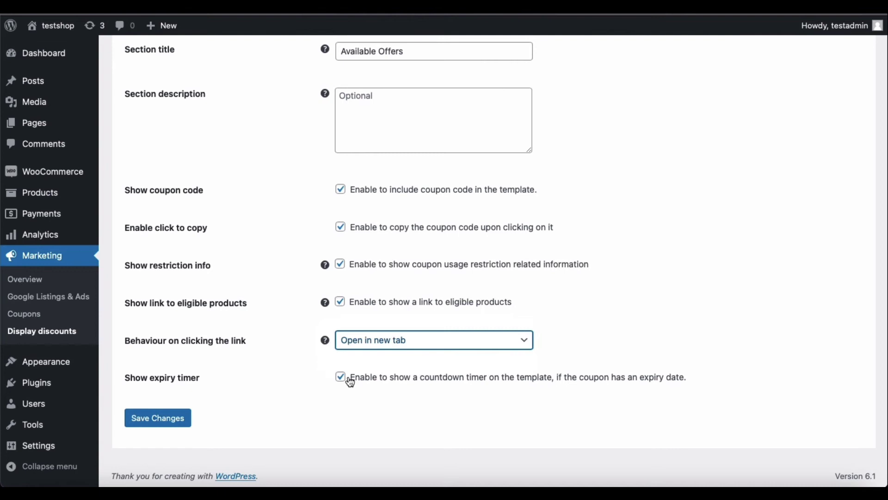
pyautogui.click(154, 419)
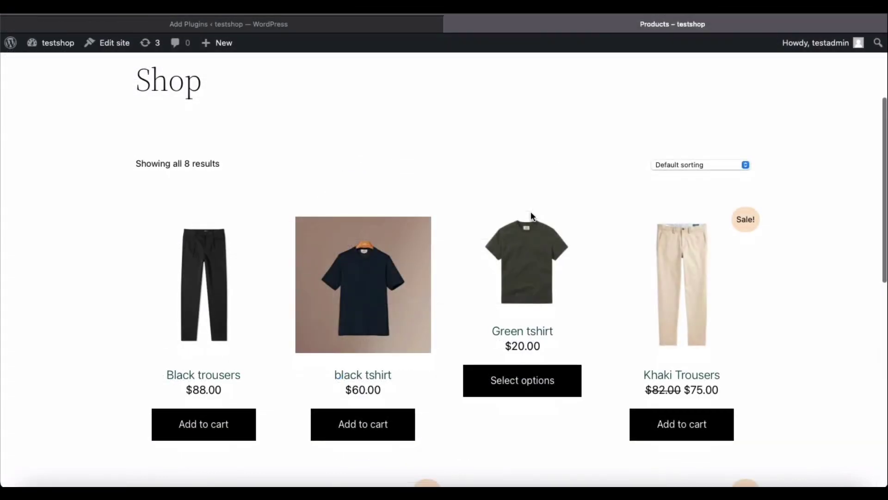
# Open the black tshirt product page and copy the NEWPRODUCTS coupon code.
pyautogui.click(403, 315)
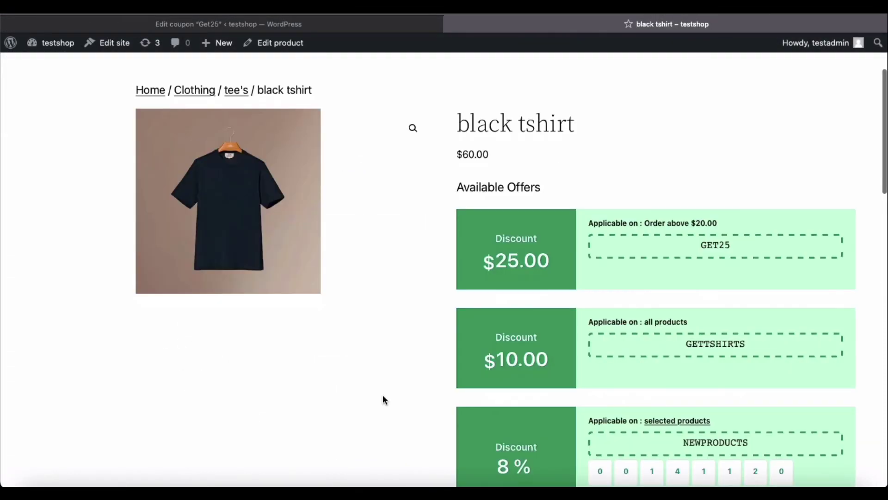
pyautogui.scroll(-2, 383, 395)
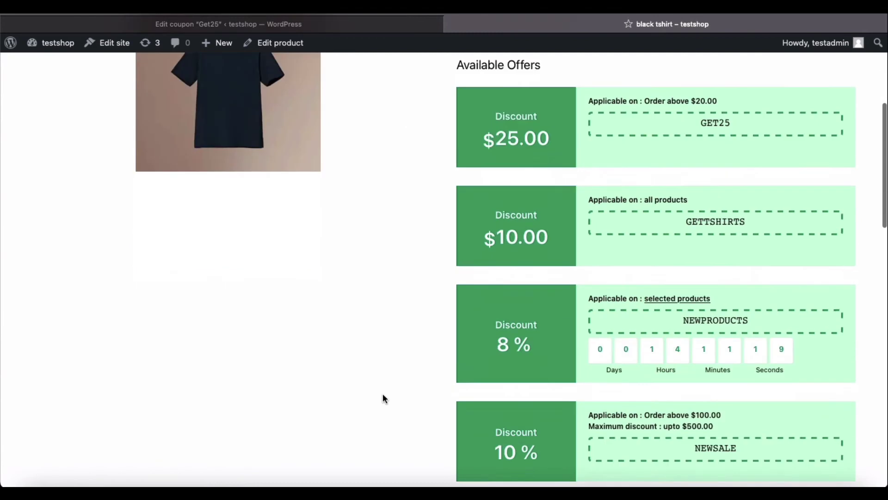
pyautogui.scroll(-1, 383, 396)
pyautogui.scroll(-1, 382, 395)
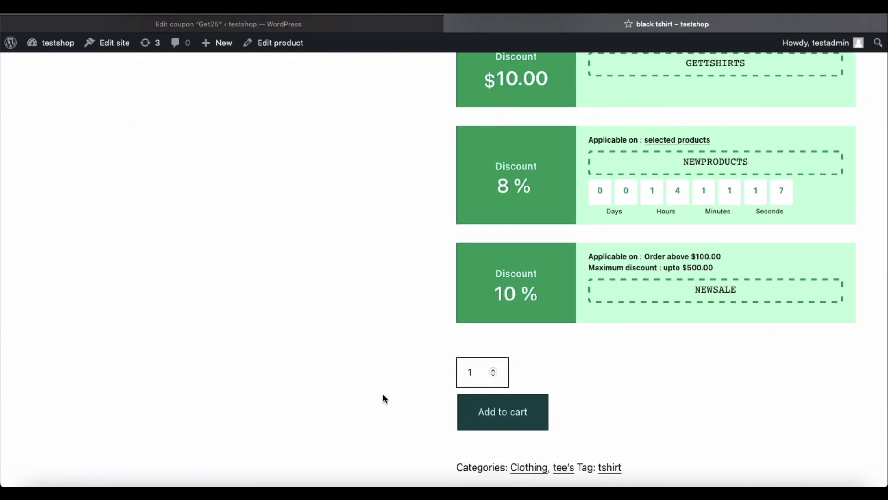
pyautogui.scroll(1, 382, 398)
pyautogui.scroll(1, 382, 398)
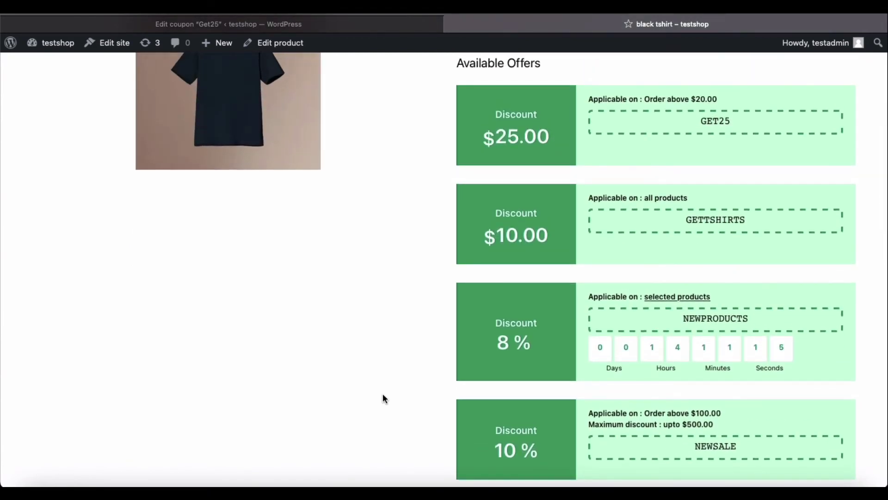
pyautogui.click(708, 319)
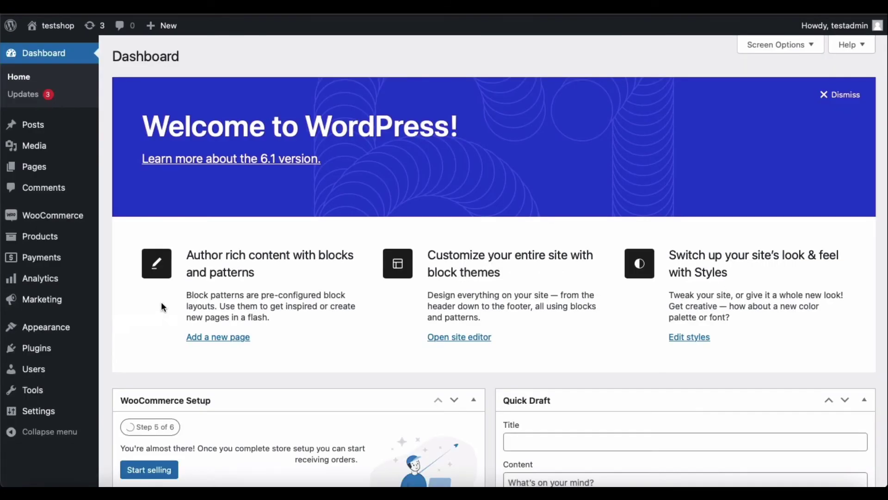
pyautogui.moveTo(42, 299)
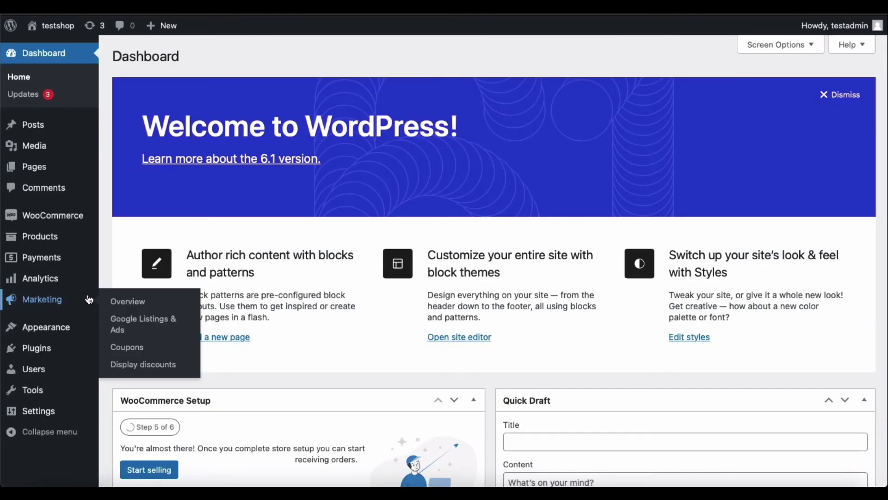
# Turn off 'Show coupon on product pages' for the Get25 coupon and update it.
pyautogui.click(122, 349)
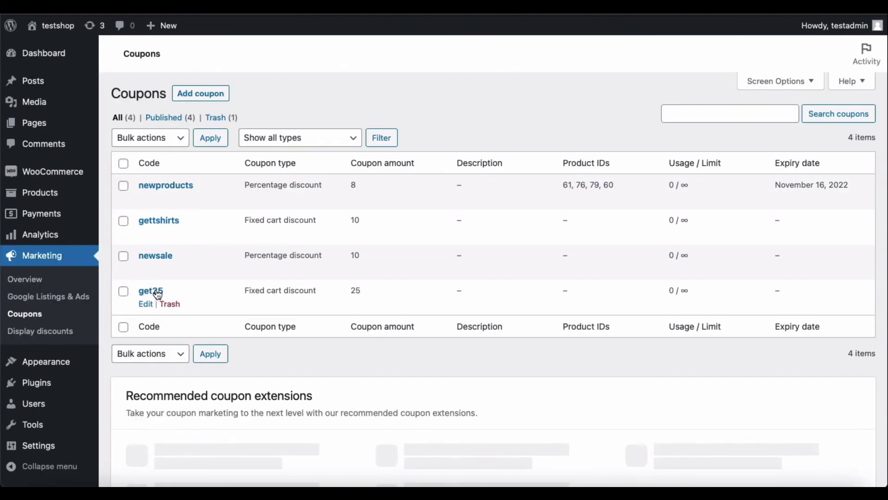
pyautogui.click(155, 288)
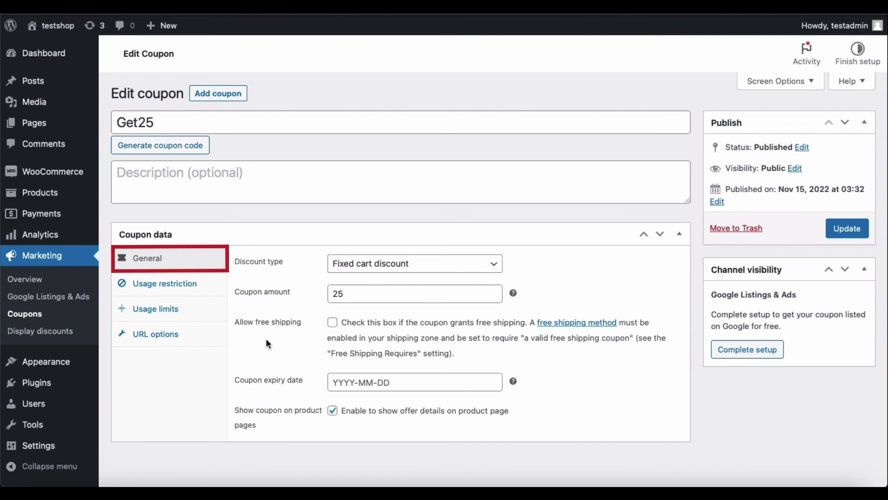
pyautogui.click(333, 411)
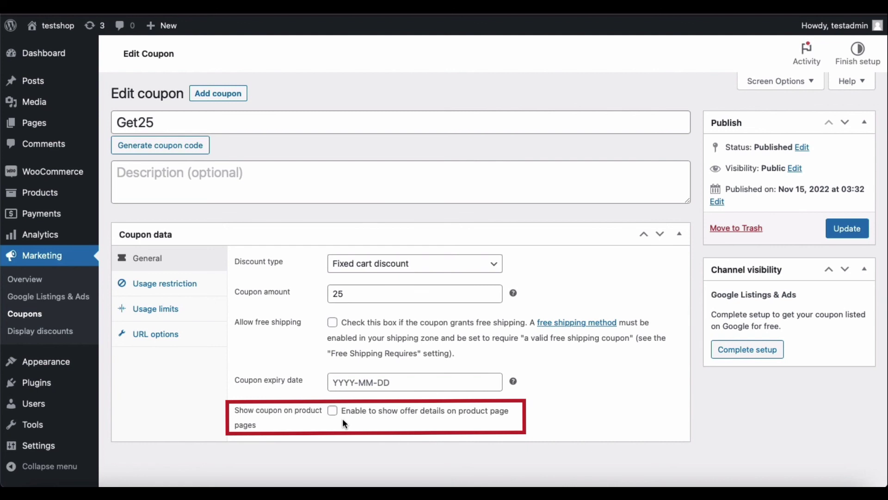
pyautogui.click(847, 229)
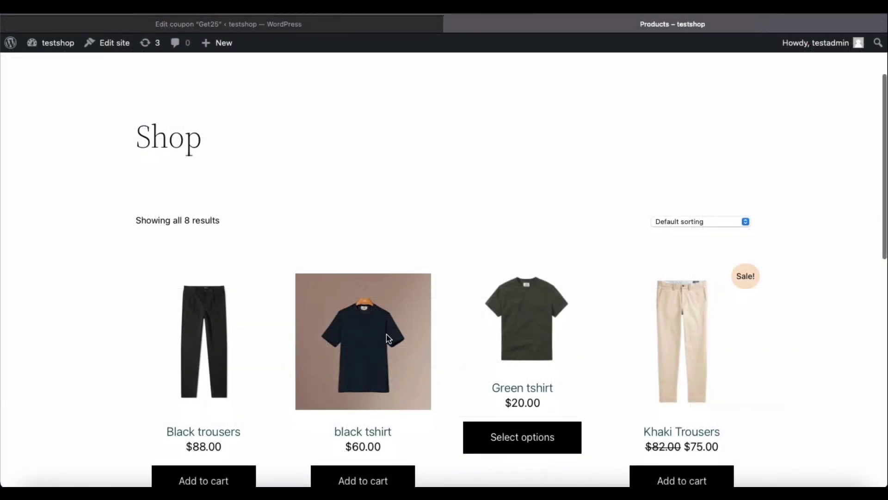
# Reopen the black tshirt product page to check GET25 is gone from Available Offers.
pyautogui.click(386, 337)
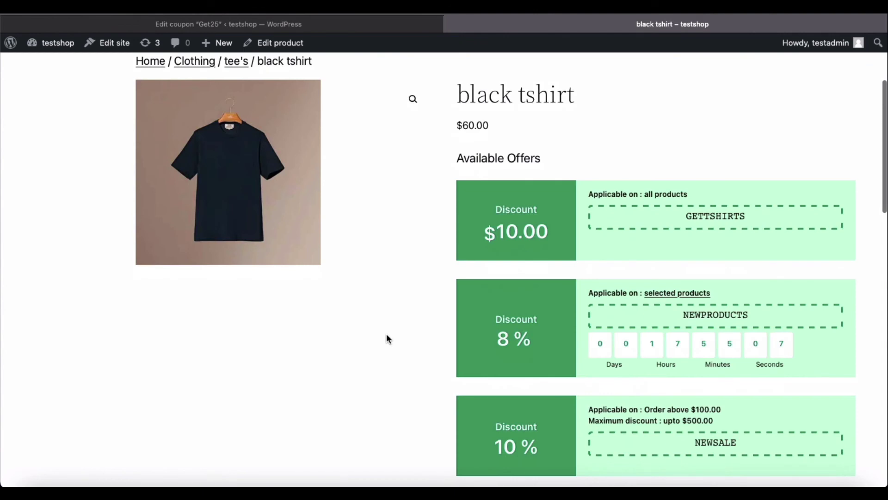
pyautogui.scroll(-2, 386, 338)
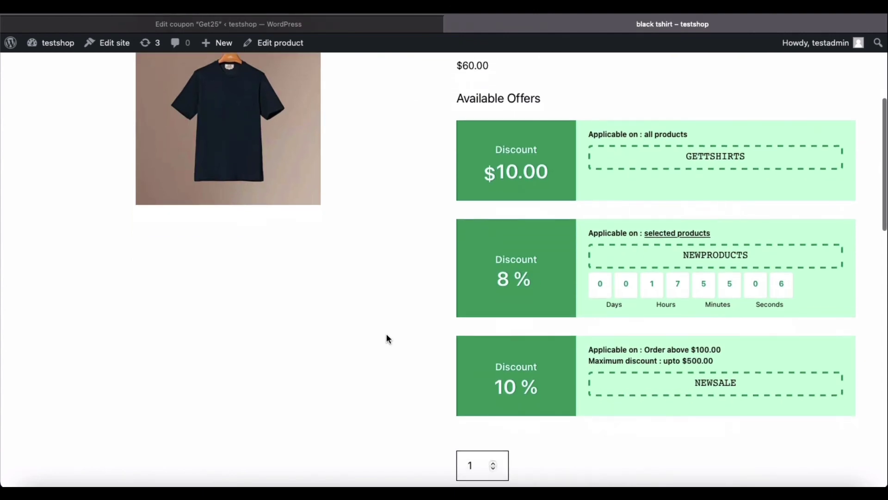